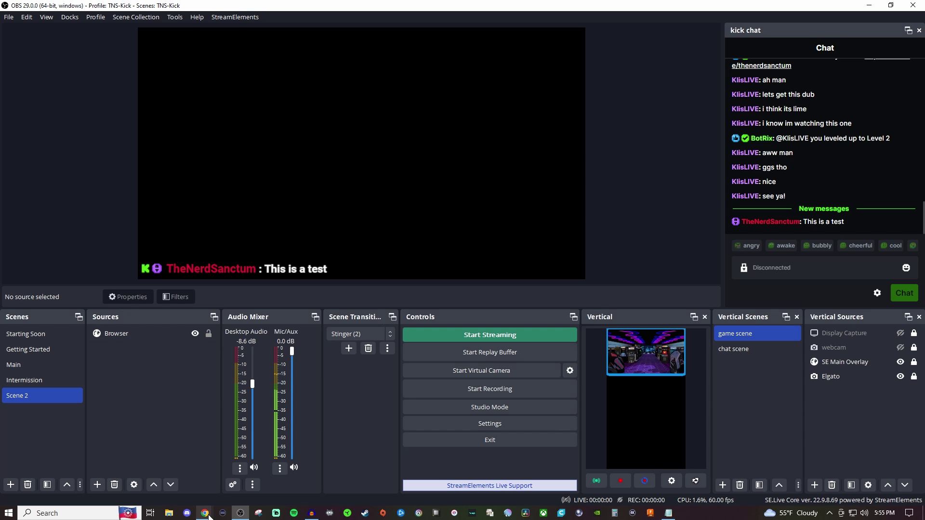
# Open BotRix's Chat widget settings page and scroll to its Options: Kick enabled, Default pattern
pyautogui.moveTo(209, 515)
pyautogui.click(152, 475)
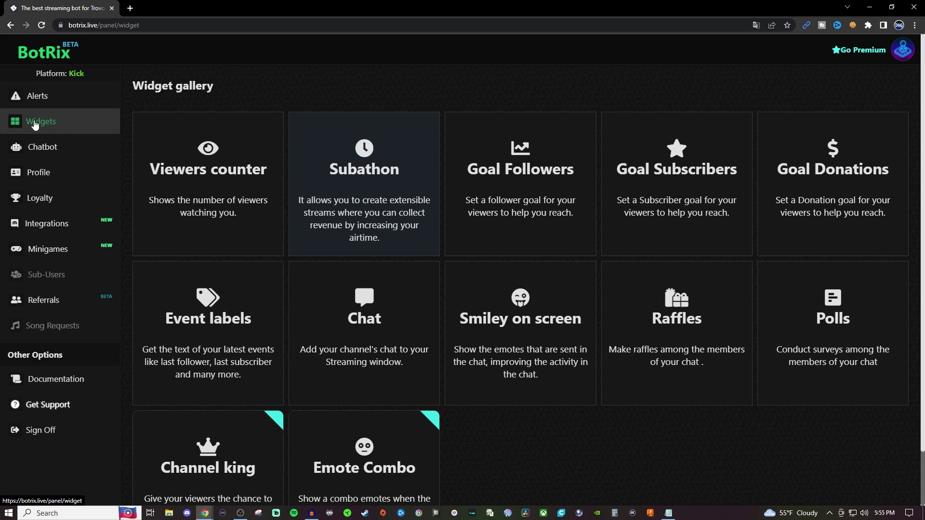
pyautogui.click(378, 339)
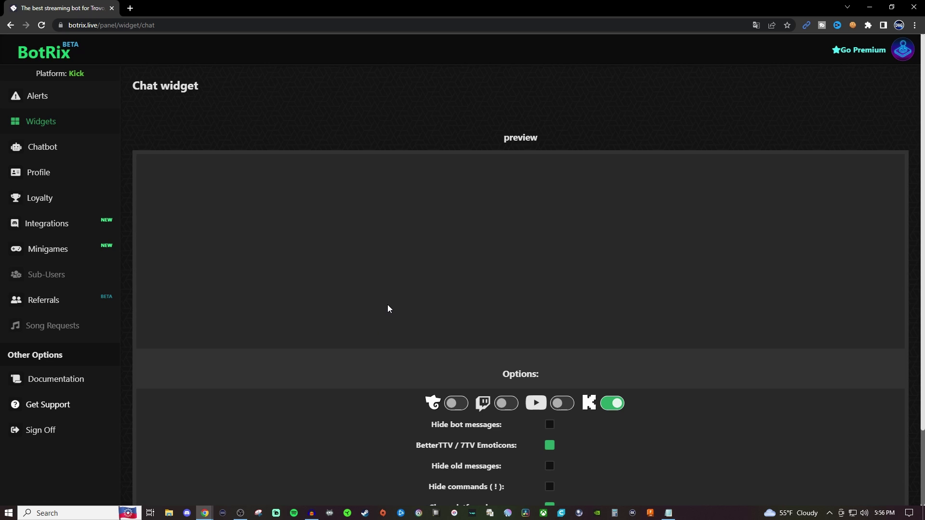
pyautogui.scroll(-2, 388, 304)
pyautogui.scroll(1, 572, 260)
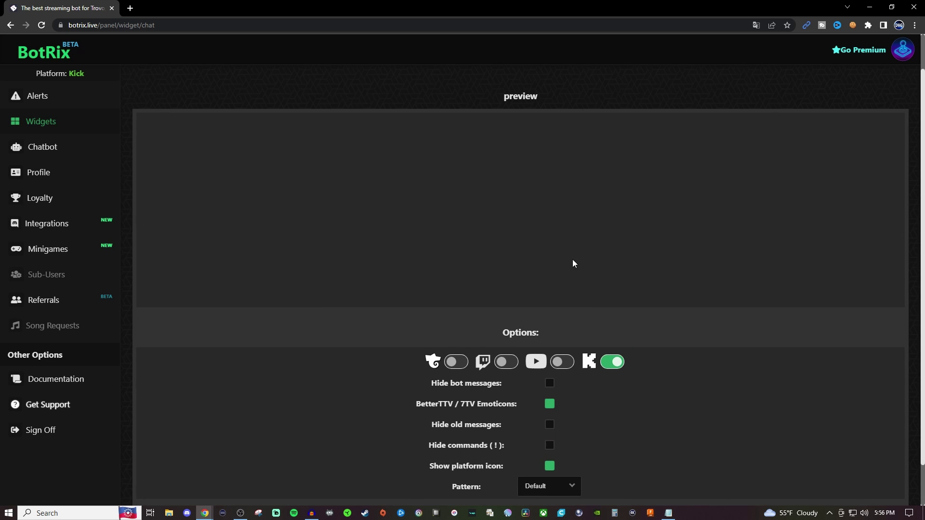
pyautogui.scroll(-1, 428, 233)
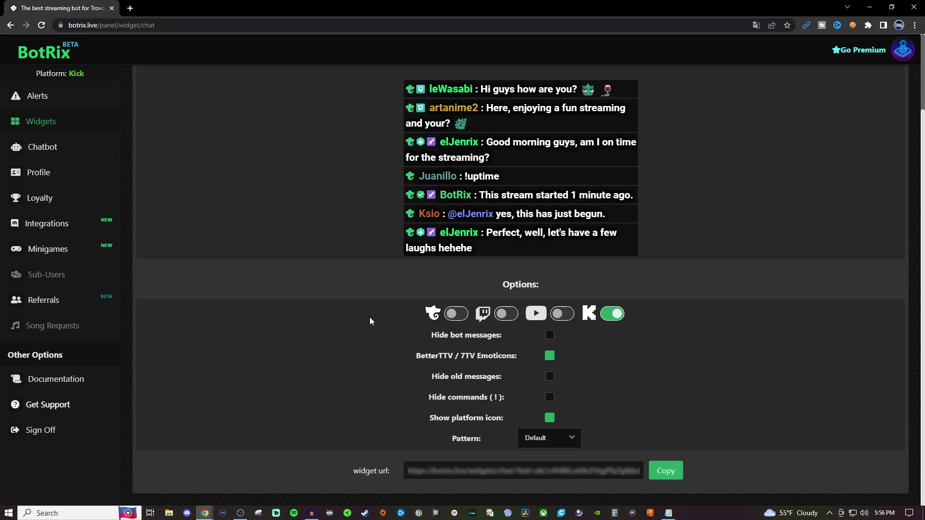
# Preview the Transparent chat pattern, then switch the widget pattern to Bubbles
pyautogui.click(566, 440)
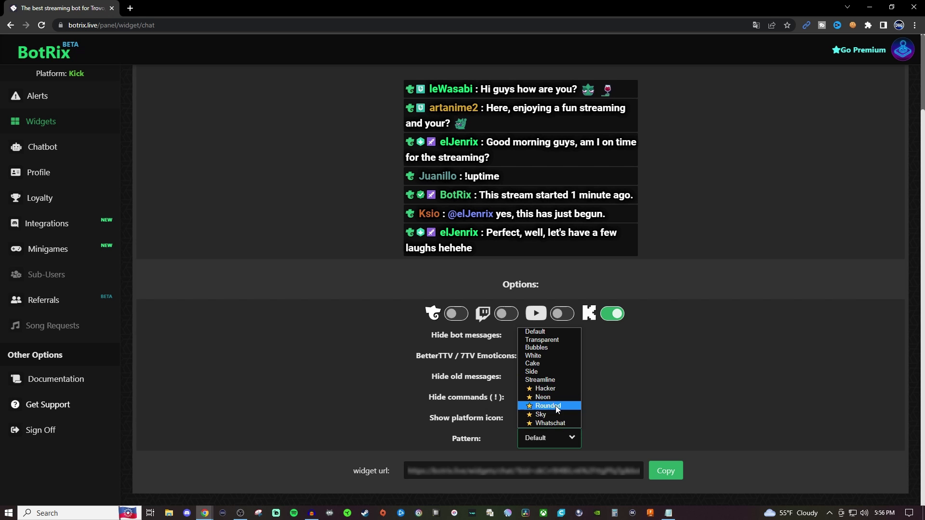
pyautogui.click(547, 333)
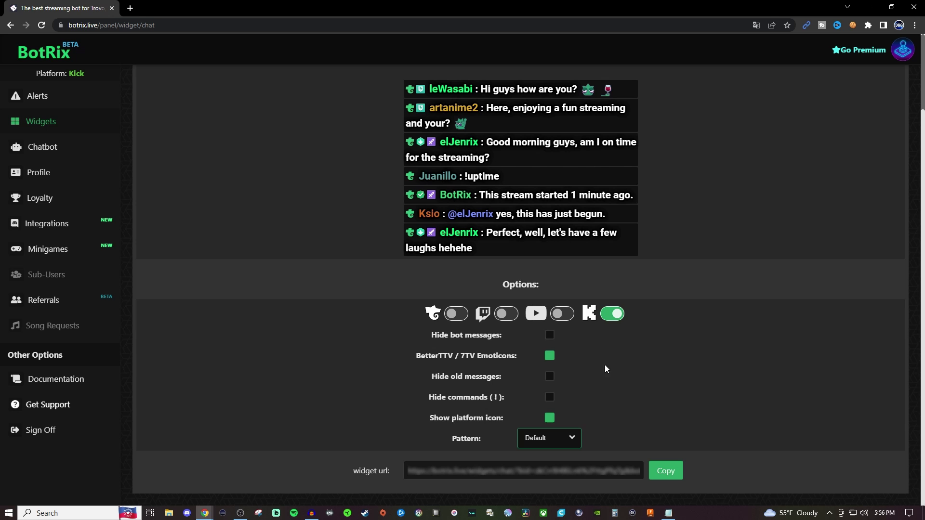
pyautogui.click(569, 437)
pyautogui.click(568, 343)
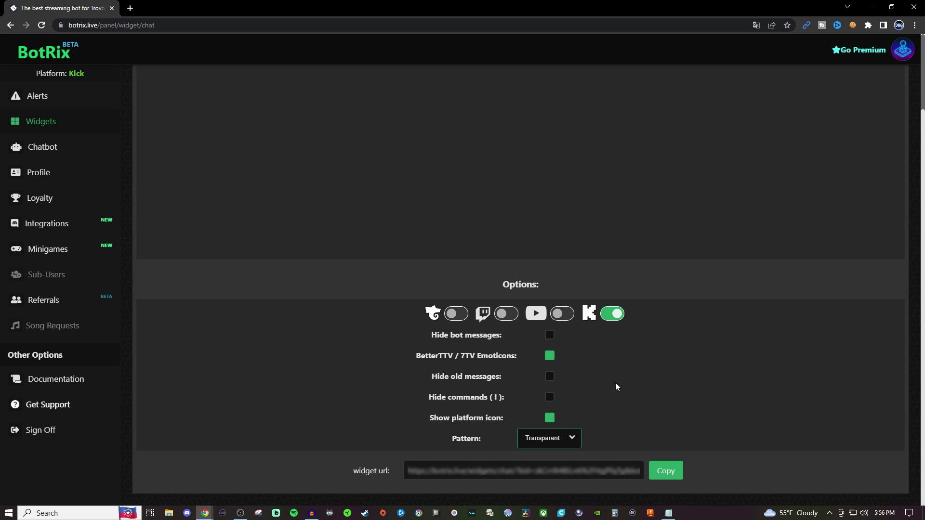
pyautogui.click(569, 442)
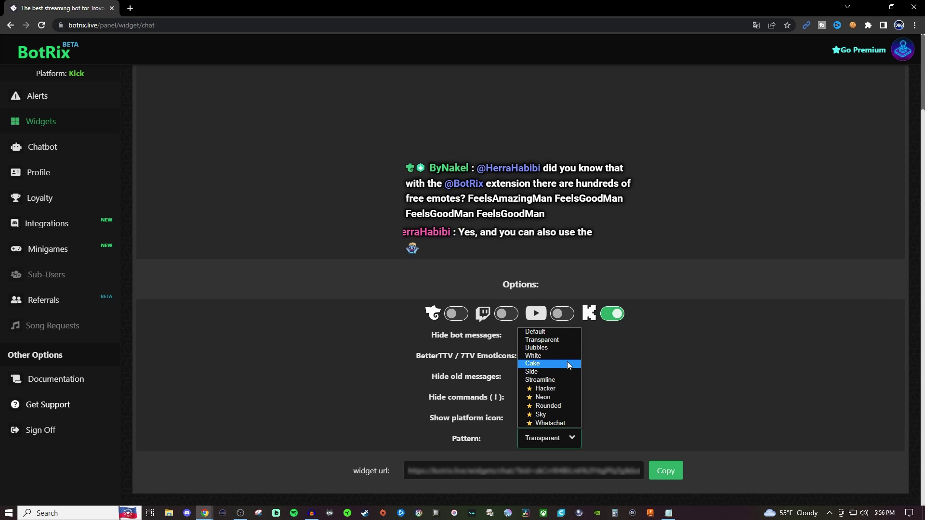
pyautogui.click(565, 347)
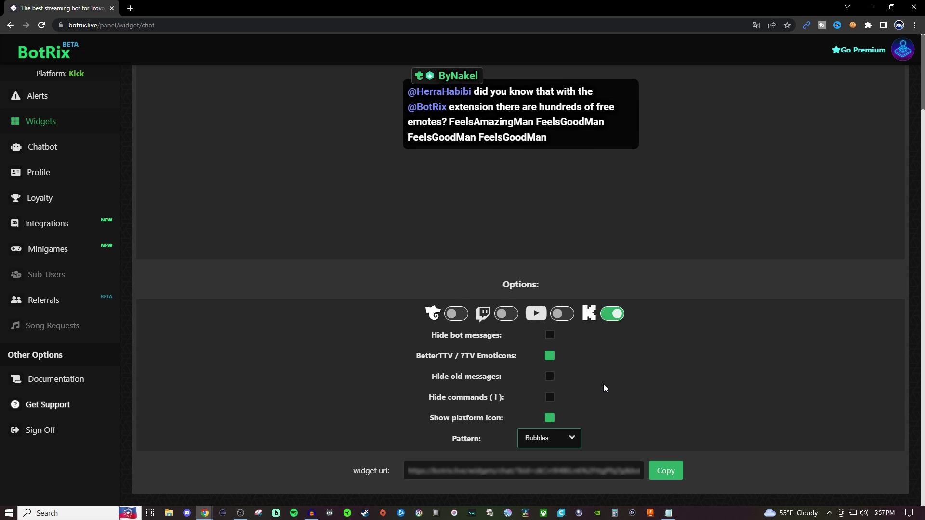
# Preview the White, Cake, Side and Streamline chat patterns in turn
pyautogui.click(572, 439)
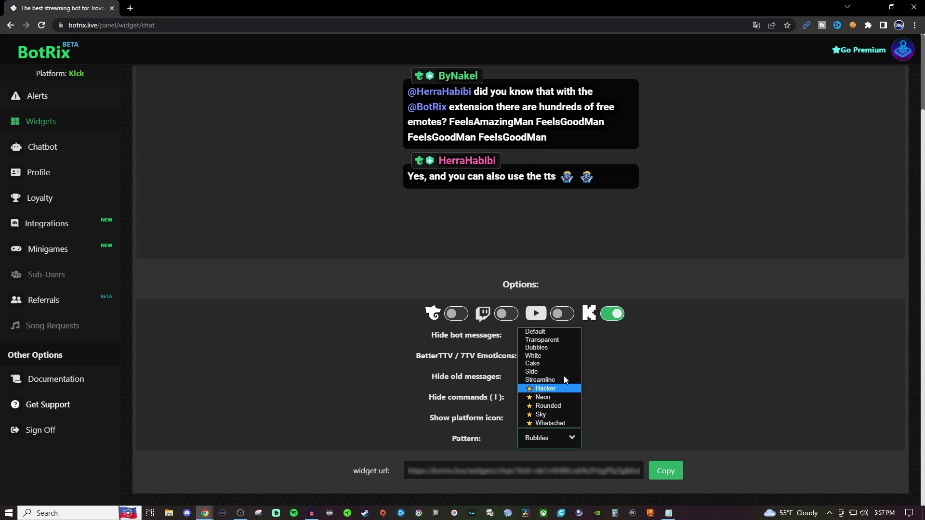
pyautogui.click(561, 359)
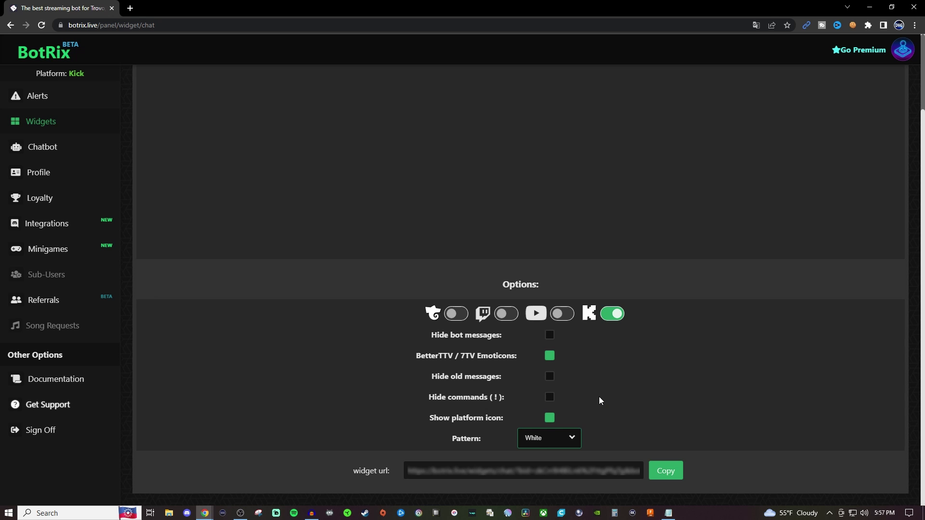
pyautogui.click(573, 438)
pyautogui.click(558, 364)
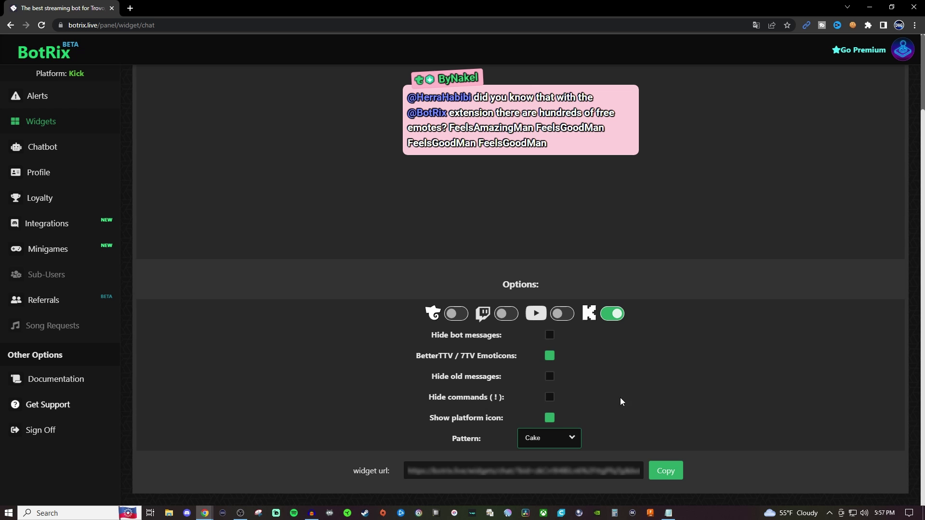
pyautogui.click(572, 438)
pyautogui.click(561, 372)
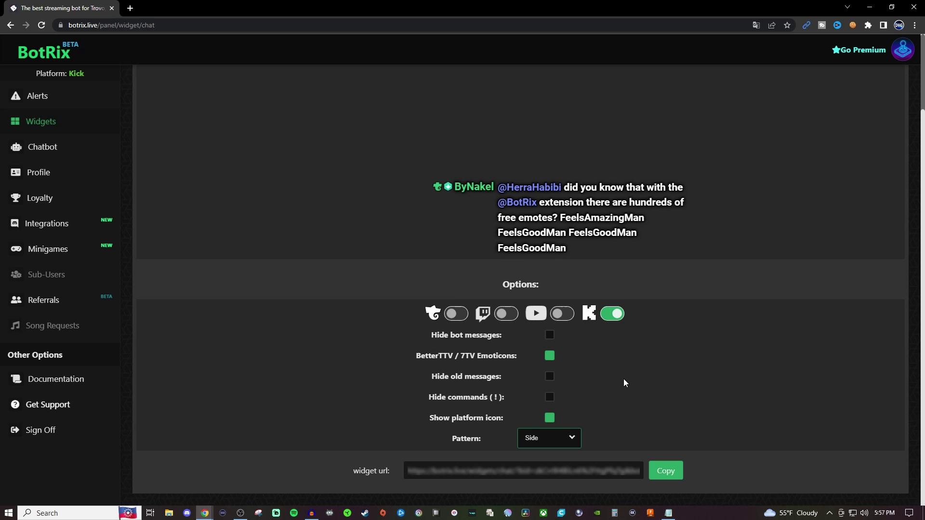
pyautogui.click(572, 440)
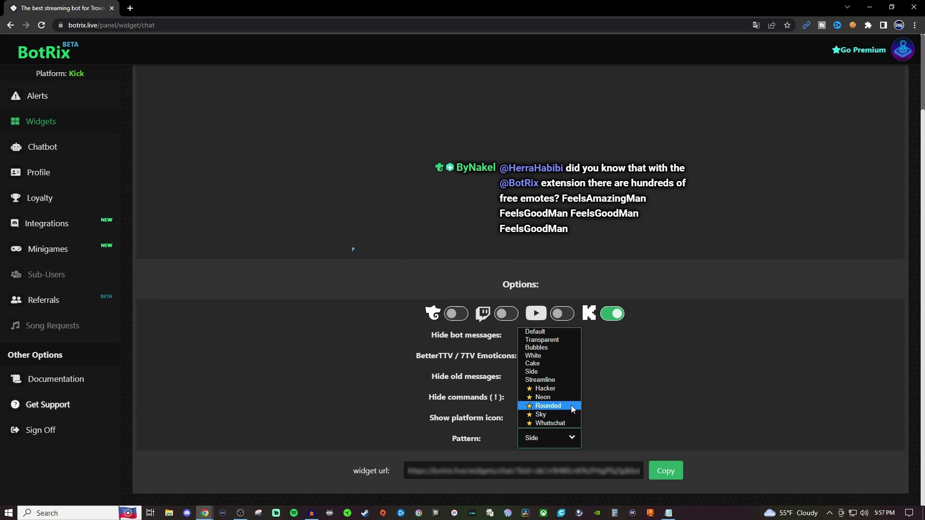
pyautogui.click(565, 381)
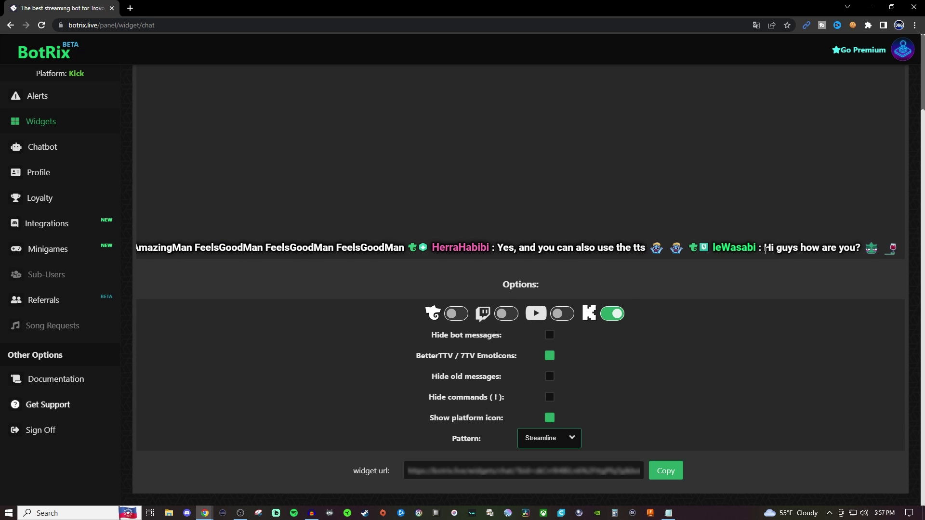
# Set the chat pattern back to Default and copy the widget URL
pyautogui.click(567, 441)
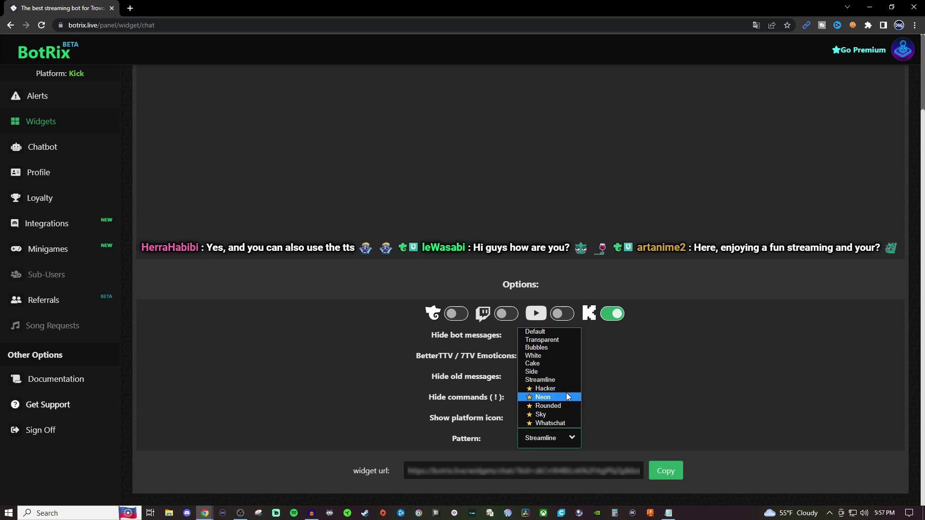
pyautogui.click(559, 332)
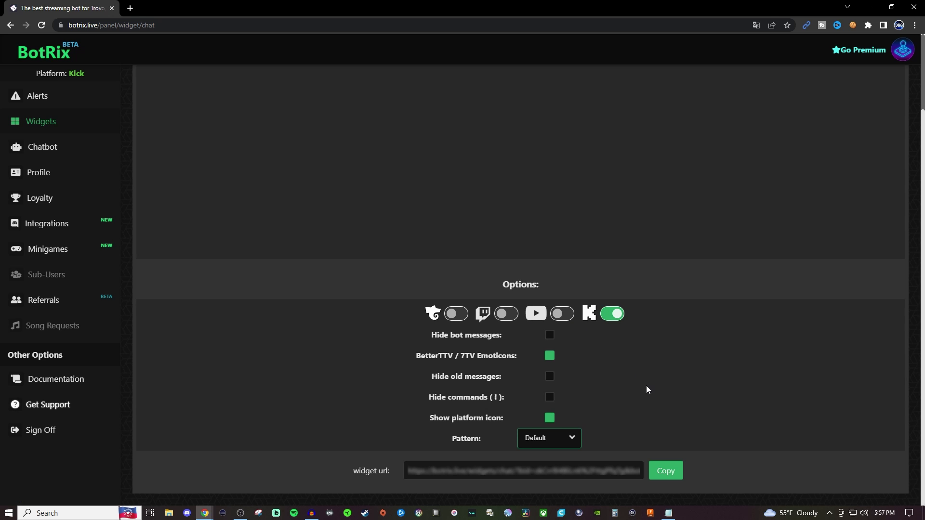
pyautogui.click(628, 387)
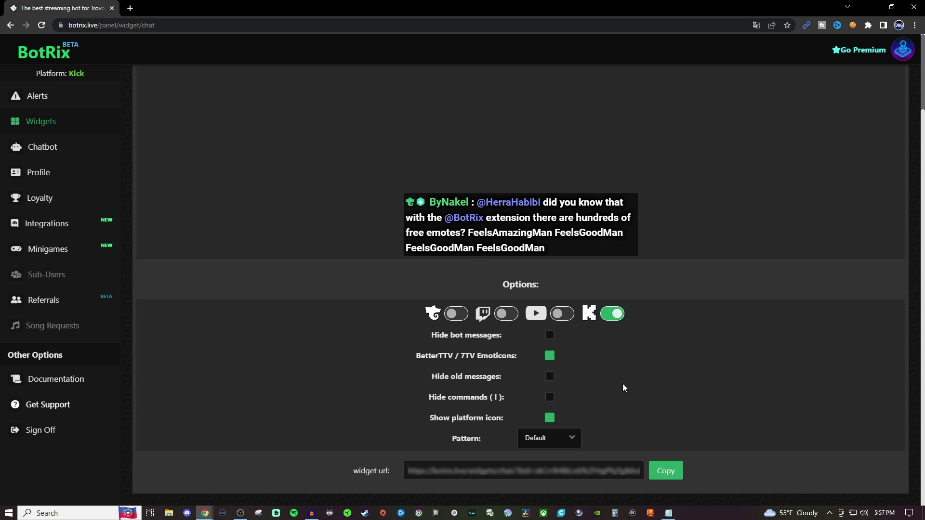
pyautogui.click(669, 471)
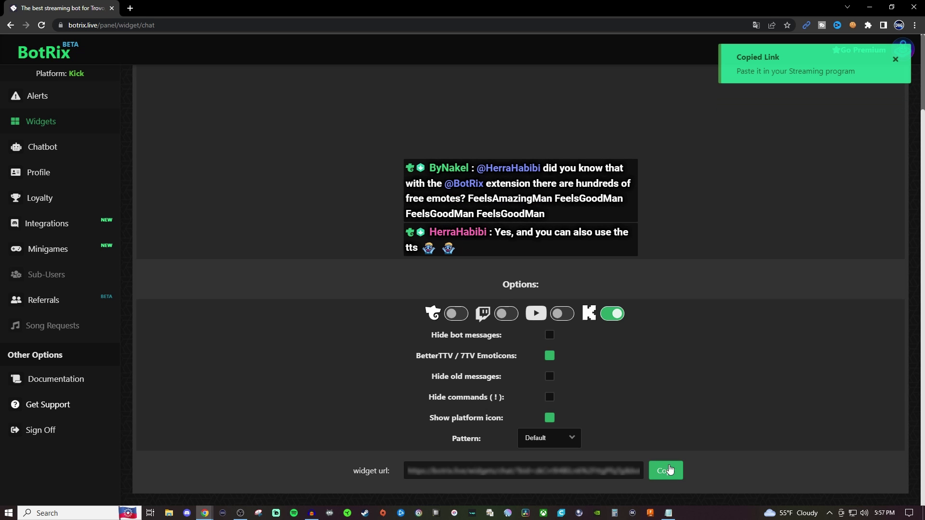
# Back in OBS Studio, delete the existing Browser source from Scene 2
pyautogui.click(243, 514)
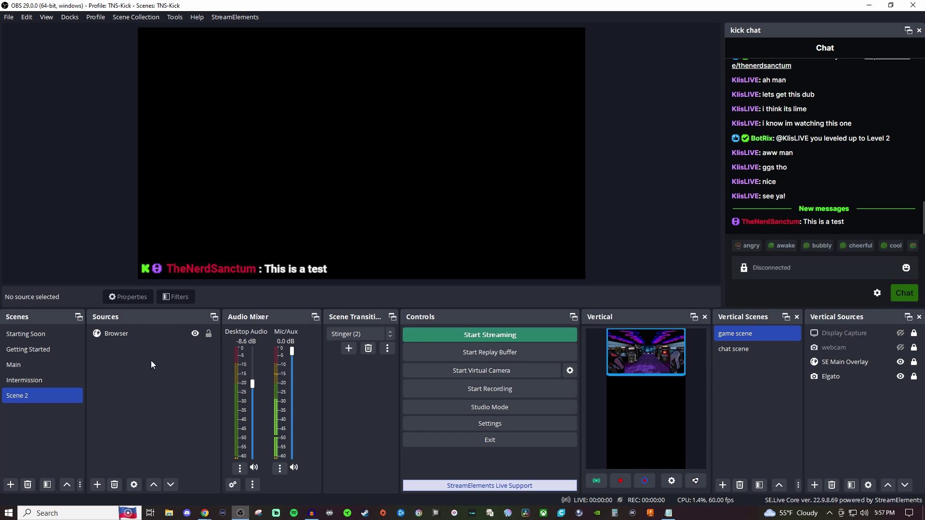
pyautogui.click(120, 334)
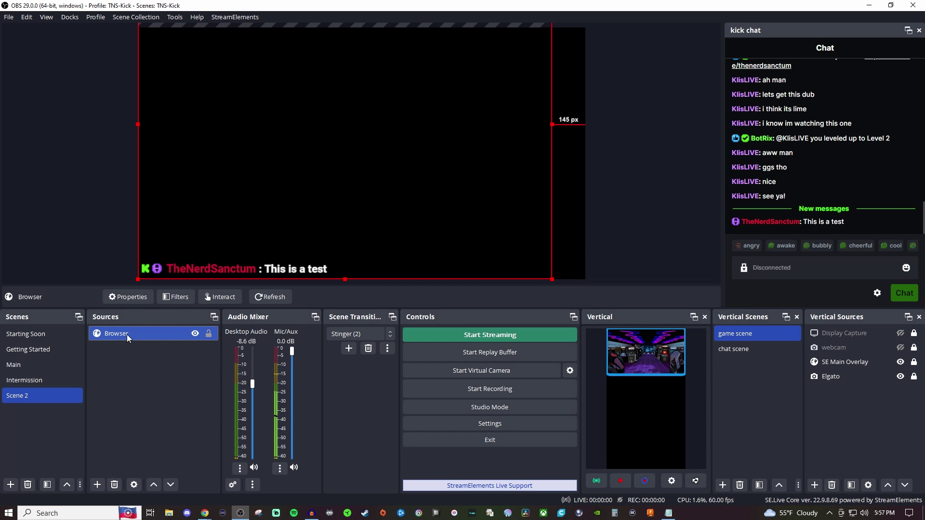
pyautogui.press('Delete')
pyautogui.click(493, 265)
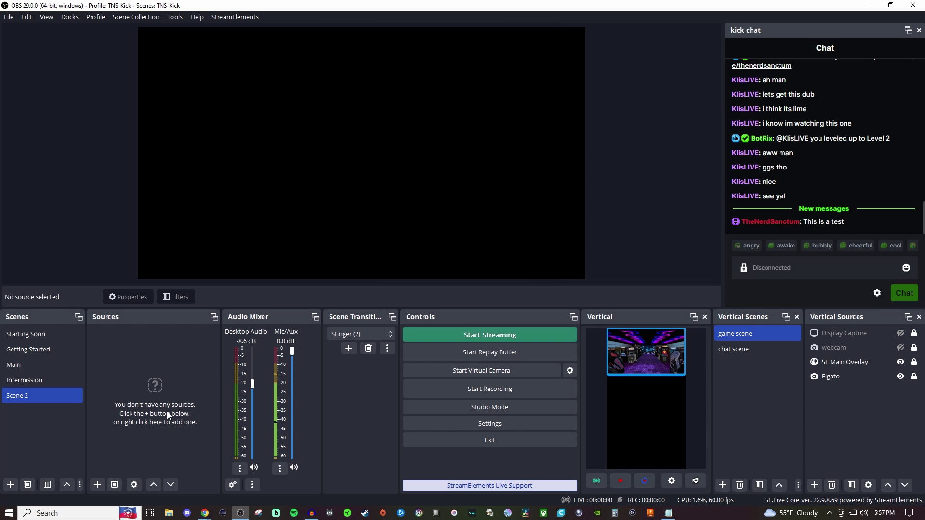
# Add a new Browser source whose URL is the pasted BotRix chat widget link
pyautogui.click(97, 484)
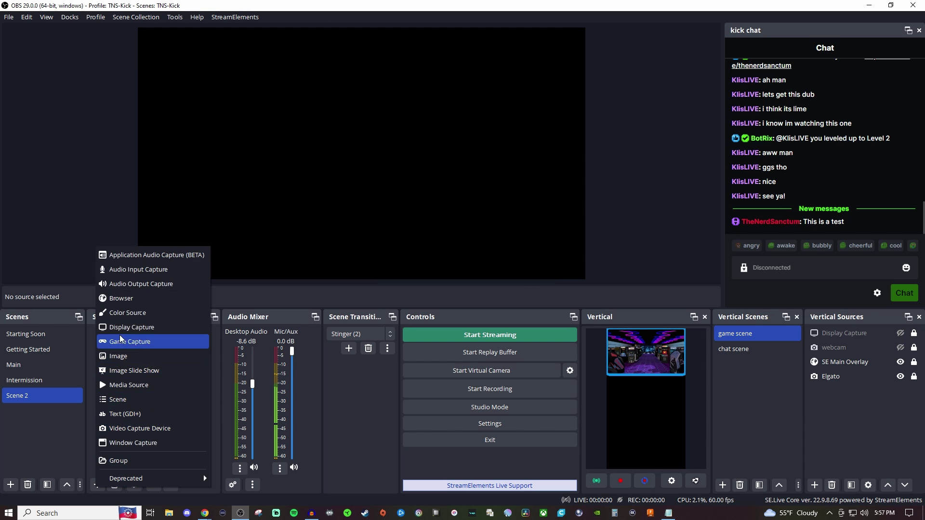
pyautogui.click(123, 298)
pyautogui.click(485, 315)
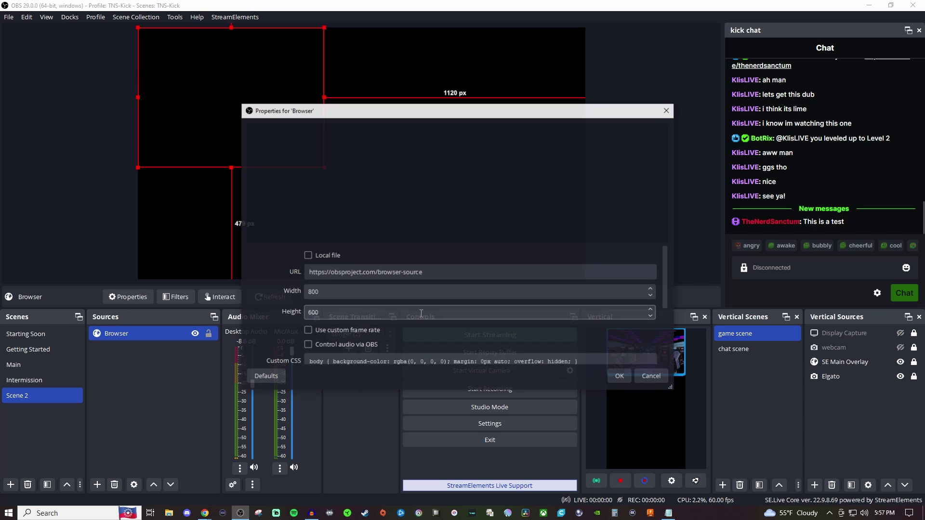
pyautogui.tripleClick(403, 273)
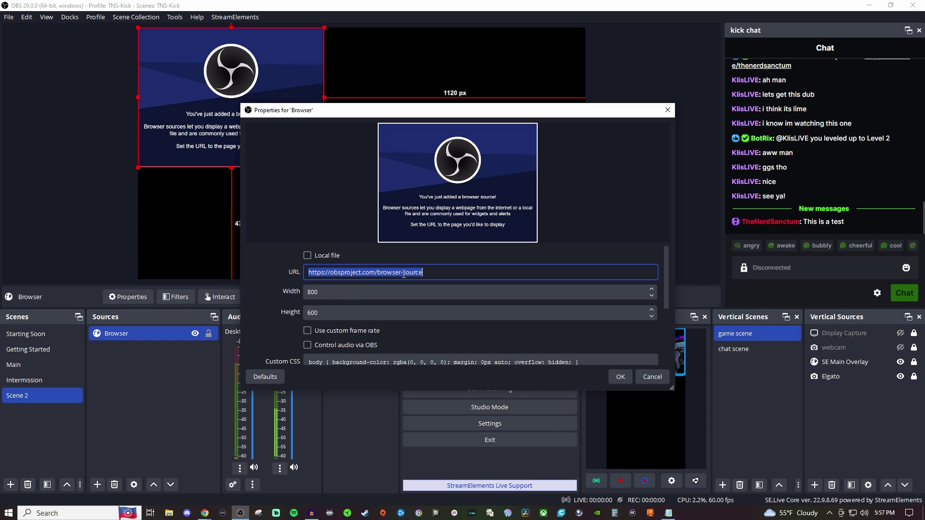
pyautogui.hotkey('ctrl', 'v')
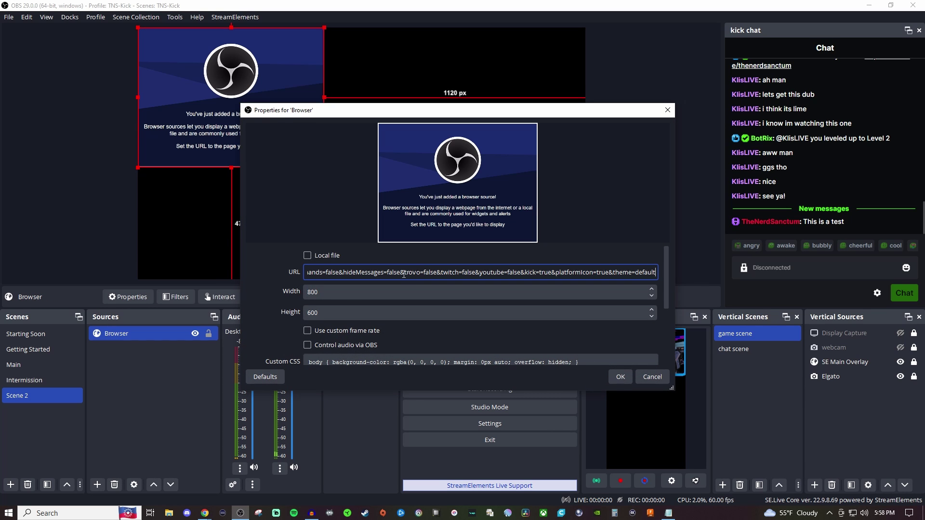
pyautogui.click(620, 377)
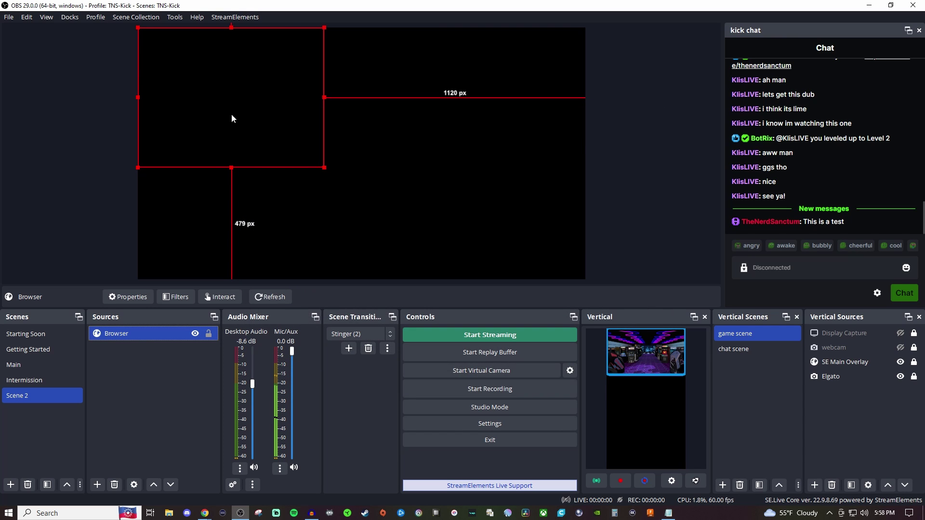
# Move the chat source toward the canvas centre, shrink it, and reopen its 800×600 properties
pyautogui.hotkey('alt', 'Tab')
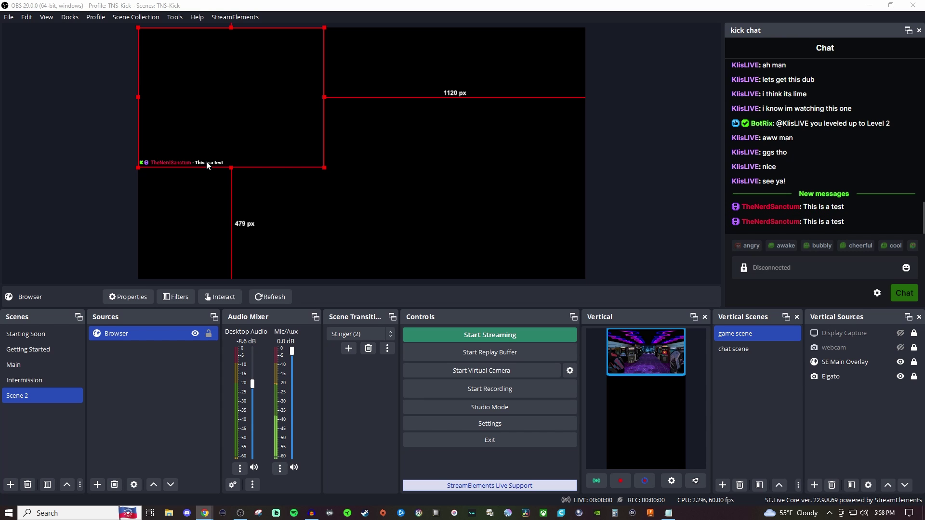
pyautogui.moveTo(207, 133); pyautogui.dragTo(330, 165)
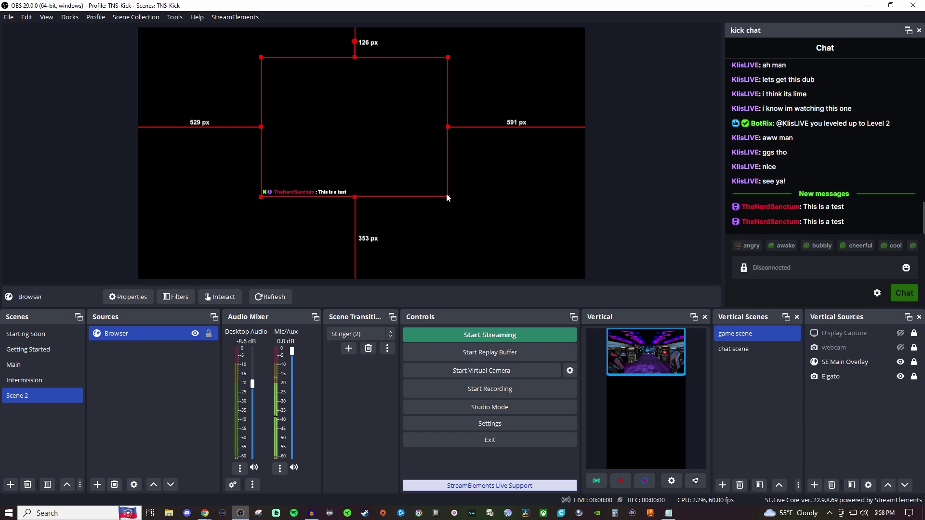
pyautogui.moveTo(447, 195); pyautogui.dragTo(564, 260)
pyautogui.moveTo(472, 233); pyautogui.dragTo(411, 198)
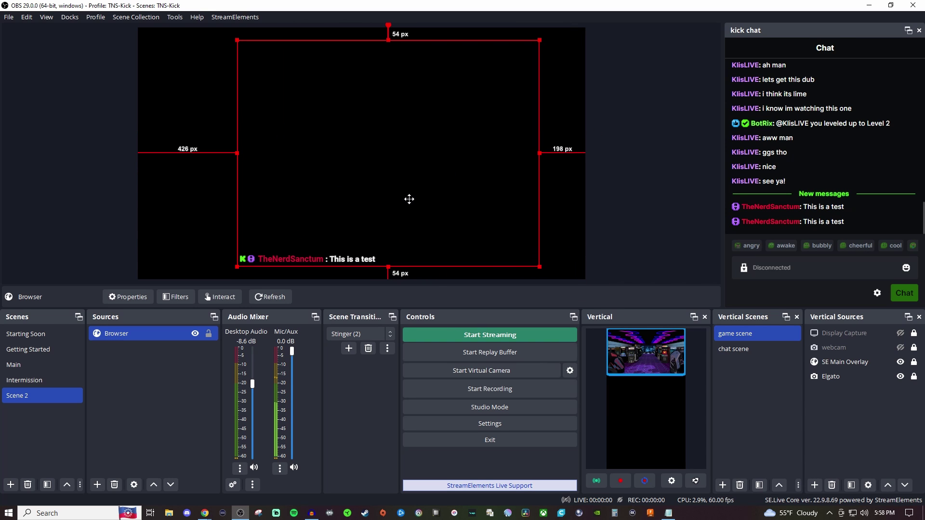
pyautogui.moveTo(540, 266); pyautogui.dragTo(451, 258)
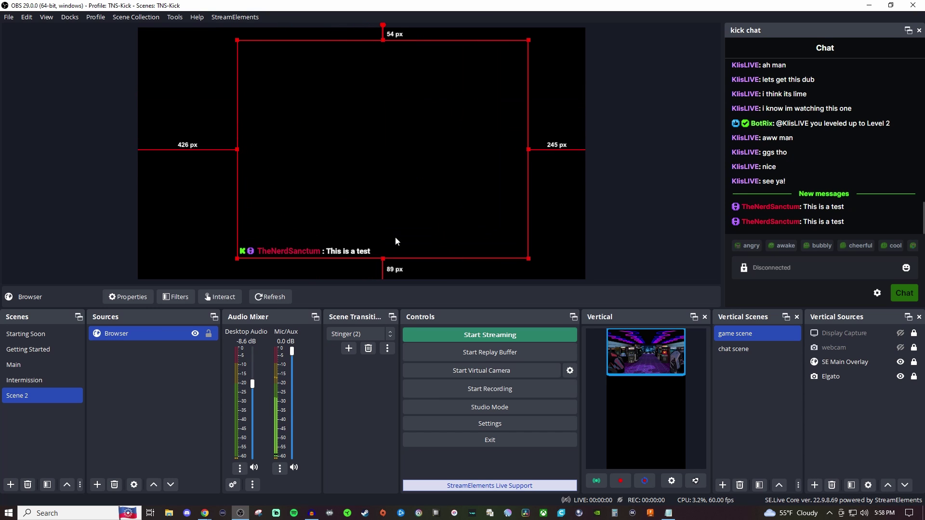
pyautogui.moveTo(527, 258); pyautogui.dragTo(510, 244)
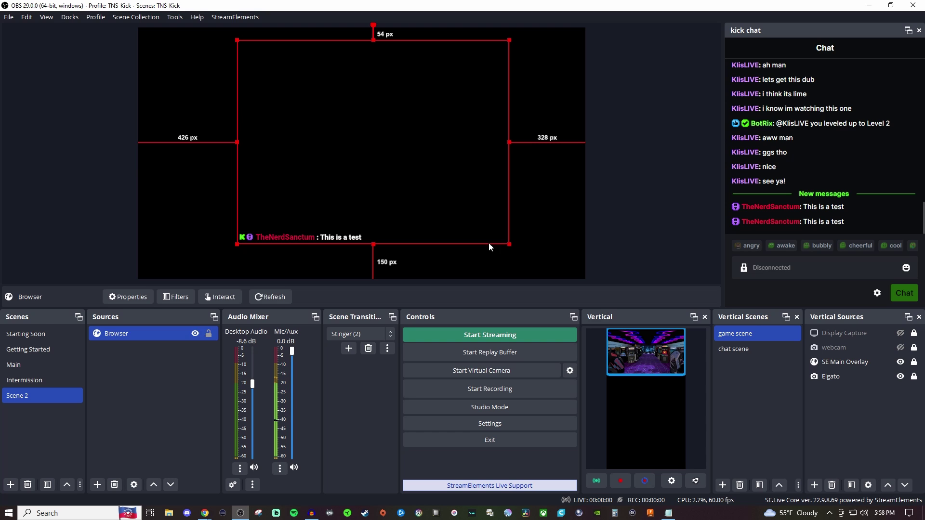
pyautogui.doubleClick(131, 334)
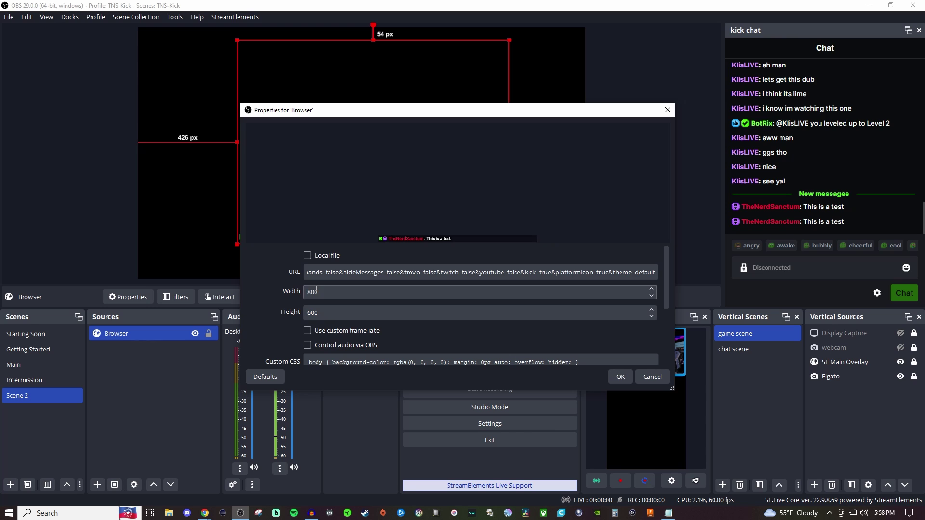
# Change the Browser source size from 800 wide to 400 wide by 700 tall and apply
pyautogui.moveTo(316, 291); pyautogui.dragTo(289, 291)
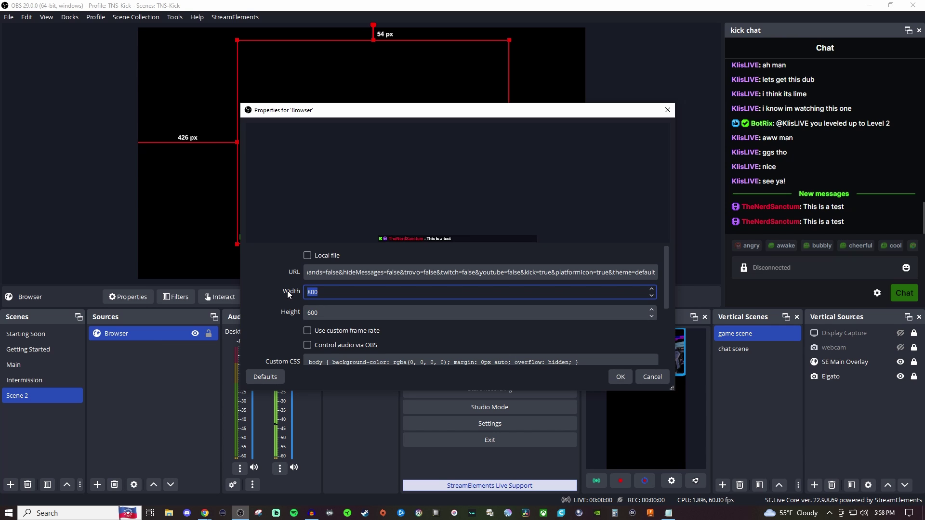
pyautogui.write('400')
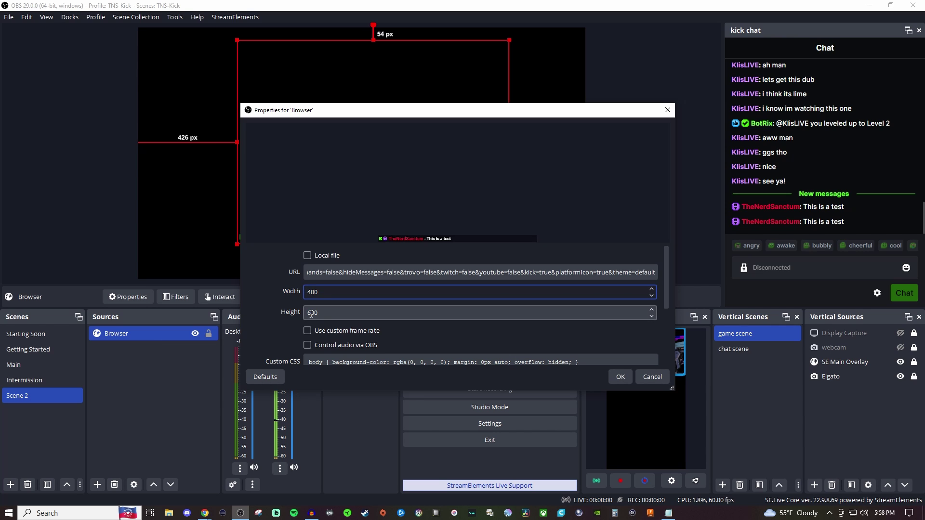
pyautogui.press('Tab')
pyautogui.write('7')
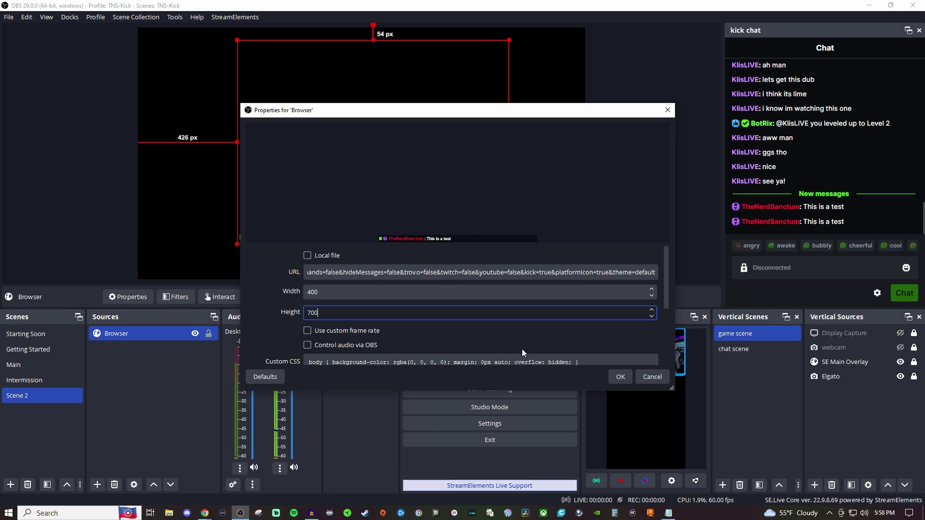
pyautogui.click(619, 377)
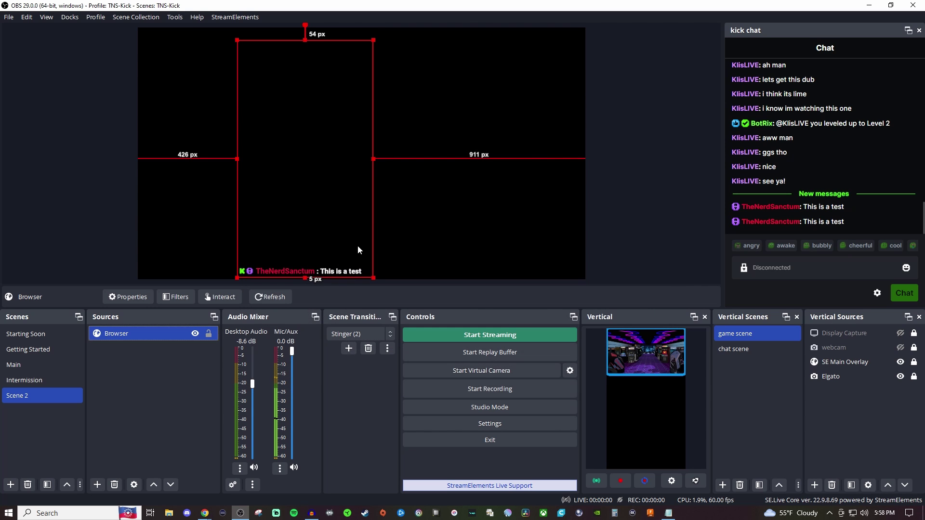
# Place the 400×700 chat source at the canvas's left edge, 32 px left and 61 px down, and lock it
pyautogui.moveTo(306, 260); pyautogui.dragTo(217, 249)
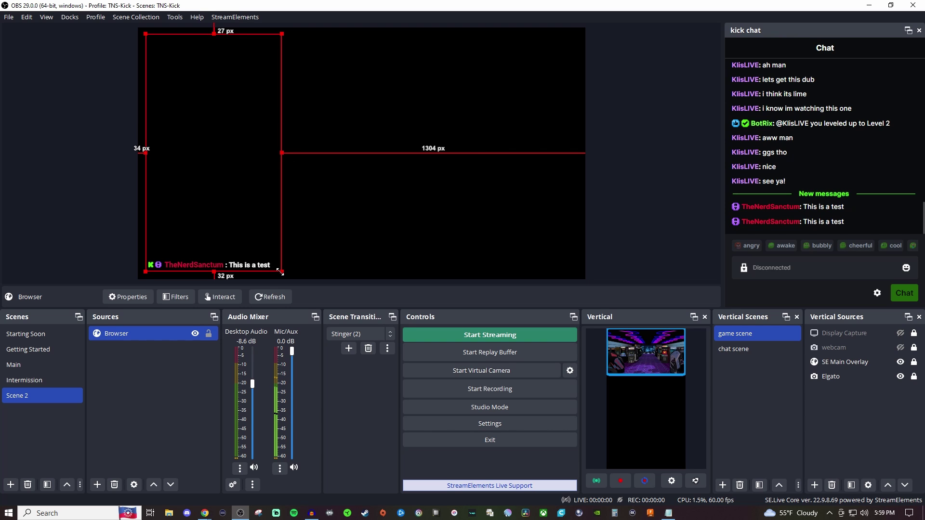
pyautogui.moveTo(282, 272); pyautogui.dragTo(259, 256)
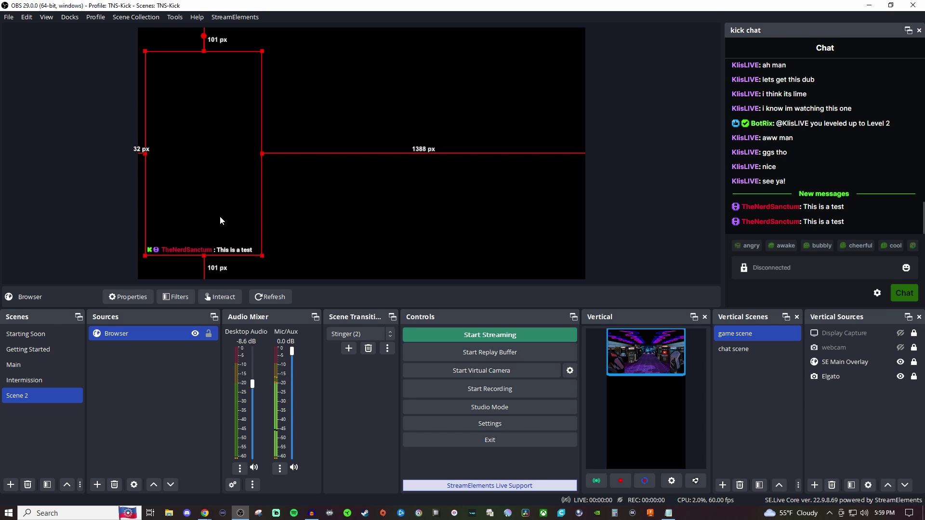
pyautogui.moveTo(221, 219)
pyautogui.mouseDown()
pyautogui.moveTo(223, 211)
pyautogui.moveTo(227, 217)
pyautogui.mouseUp()
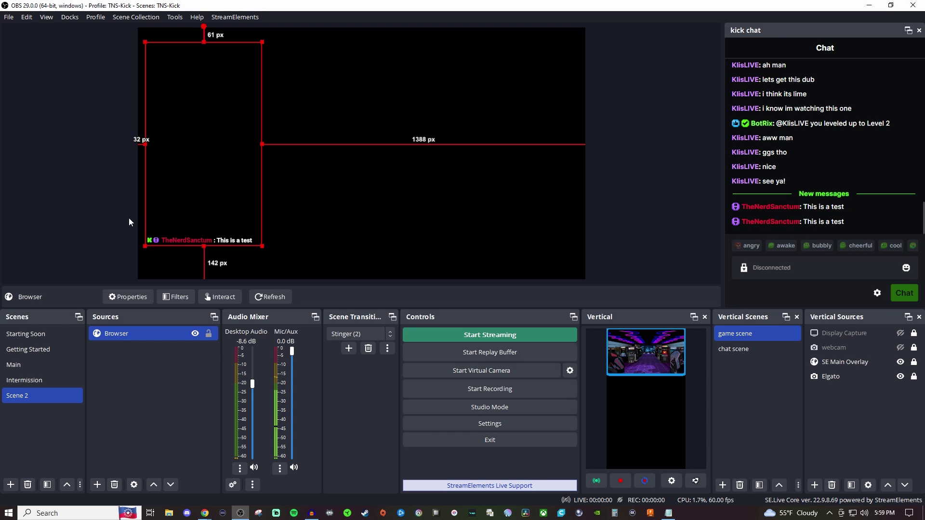
pyautogui.doubleClick(142, 337)
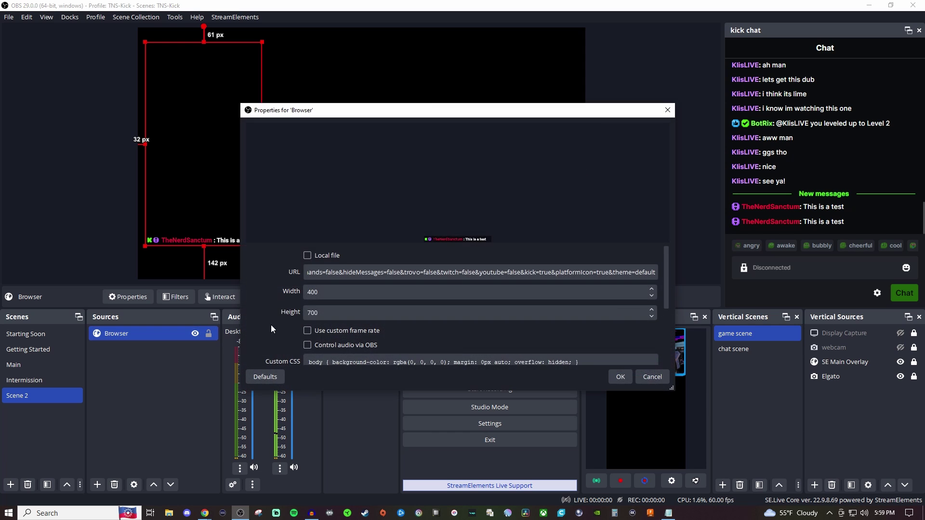
pyautogui.click(620, 377)
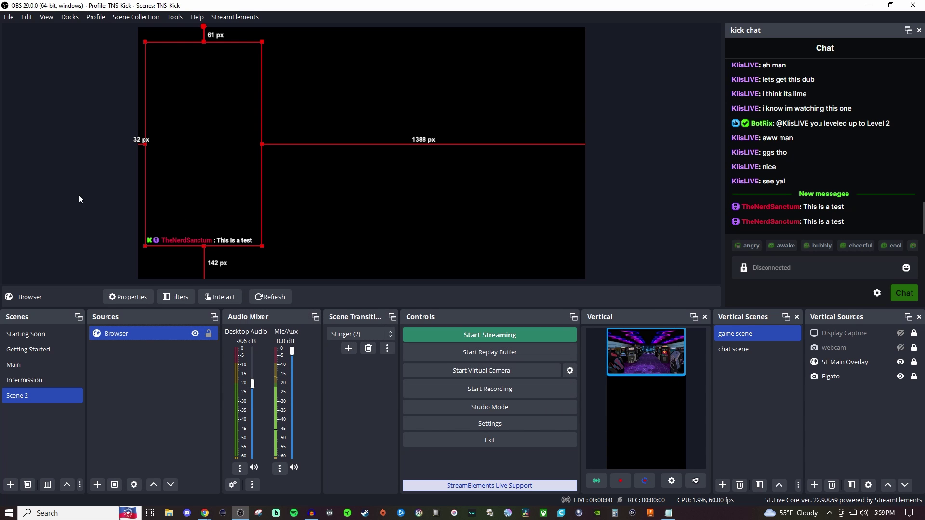
pyautogui.click(209, 334)
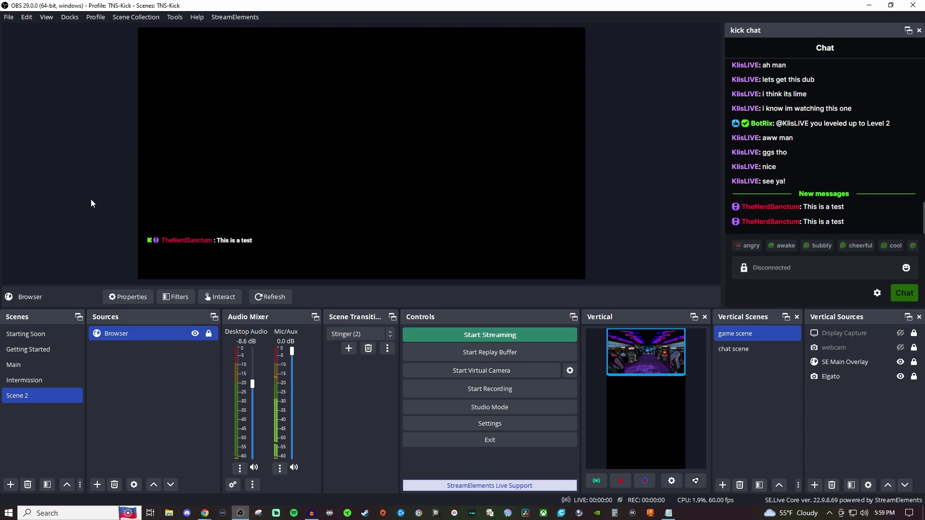
pyautogui.click(175, 201)
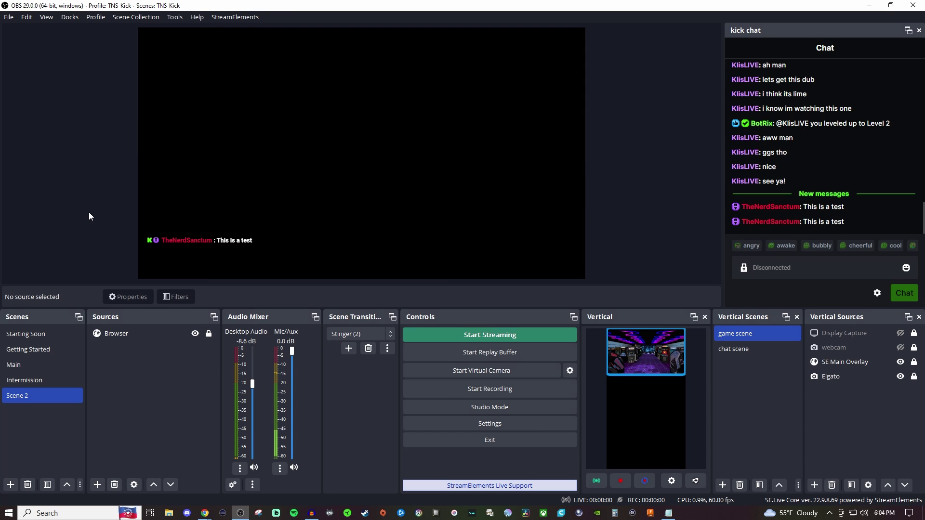